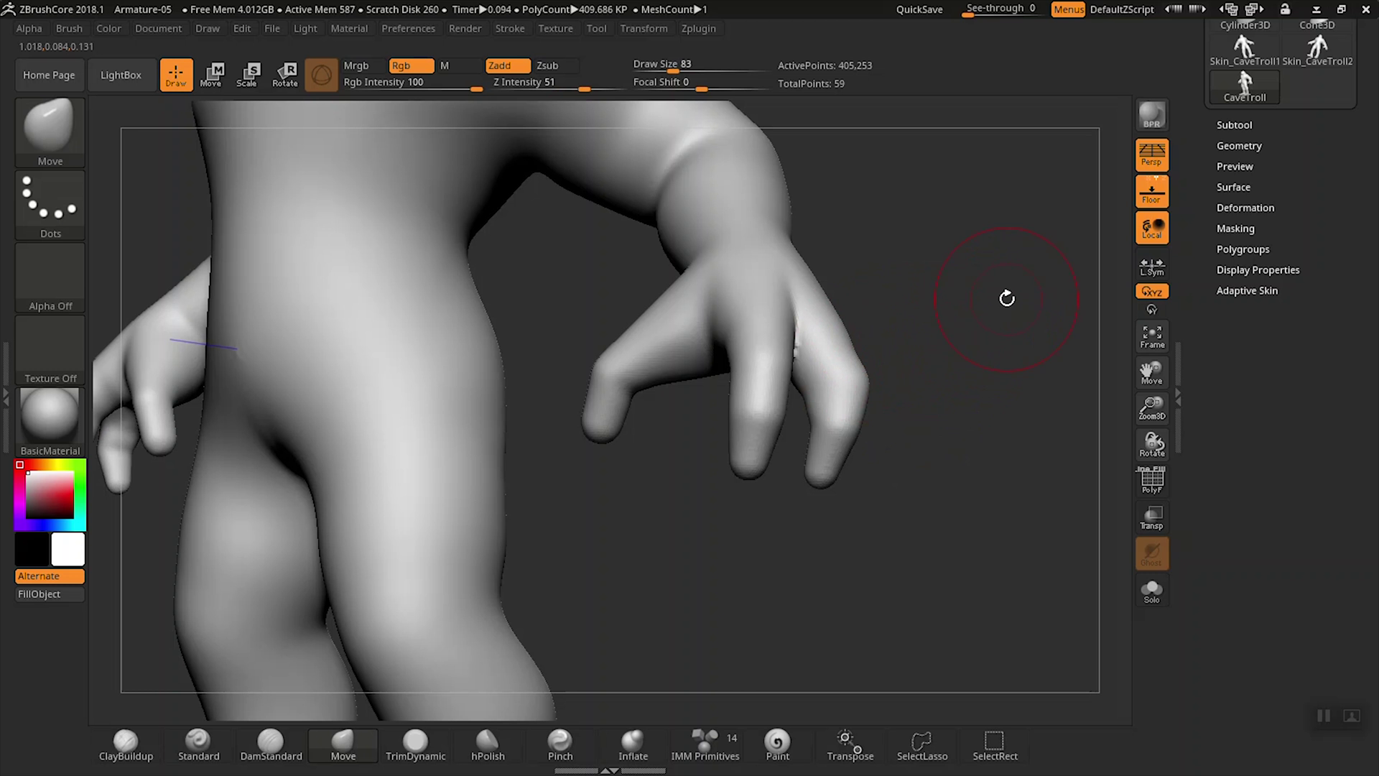
Set the draw size to 41 and pull the outer finger's side slightly outward with the Move brush
{"action": "left_click_drag", "start_coordinate": [1007, 298], "coordinate": [971, 300]}
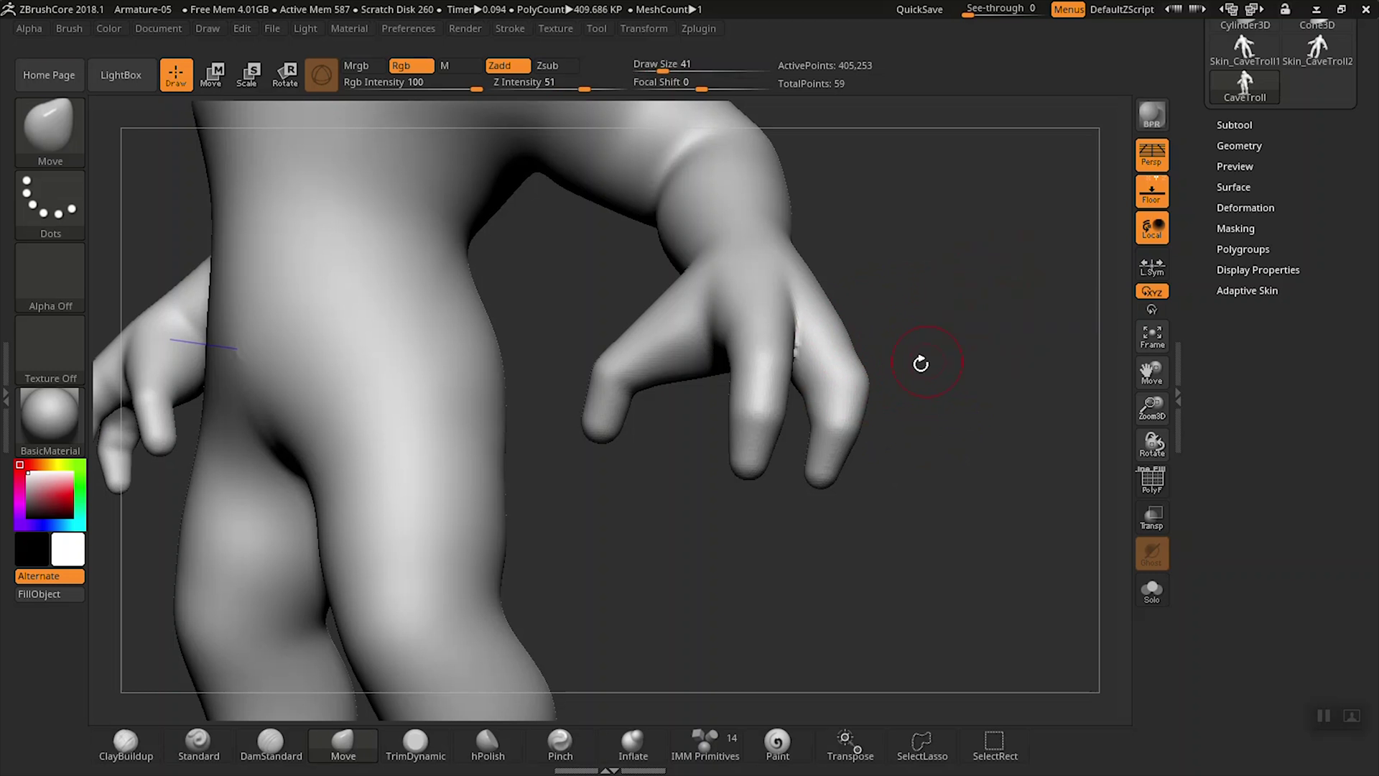
{"action": "left_click_drag", "start_coordinate": [859, 429], "coordinate": [868, 440]}
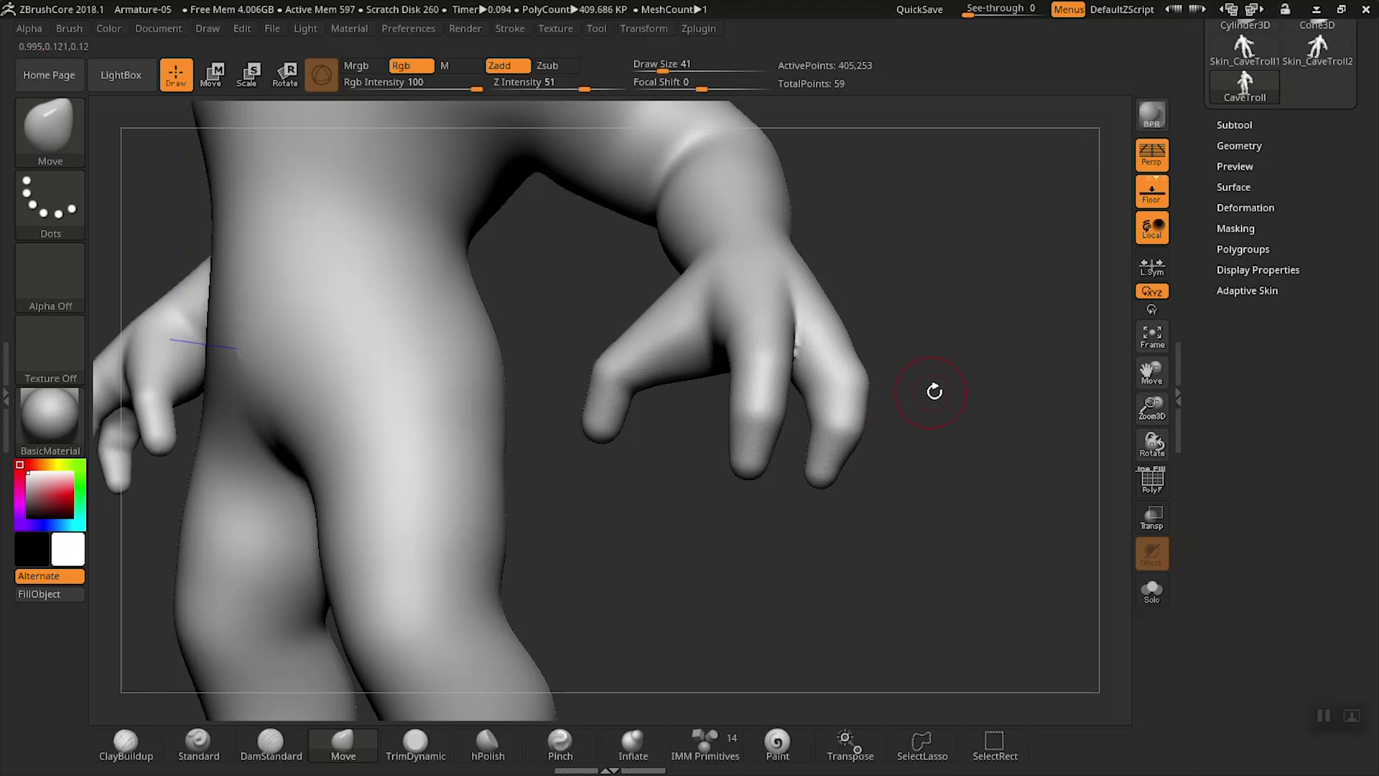
{"action": "left_click_drag", "start_coordinate": [954, 486], "coordinate": [933, 458]}
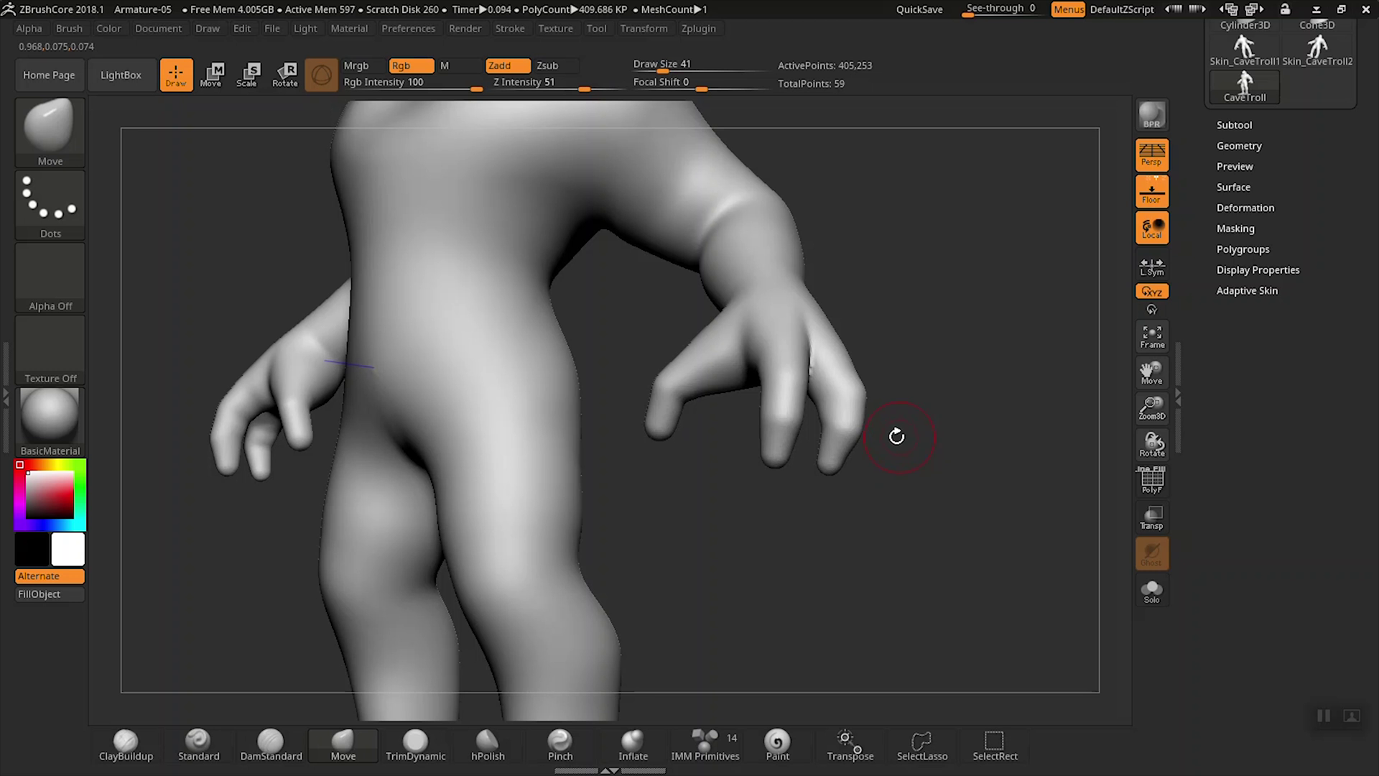
Mask the lower part of the outer finger with the MaskPen brush
{"action": "key", "text": "ctrl"}
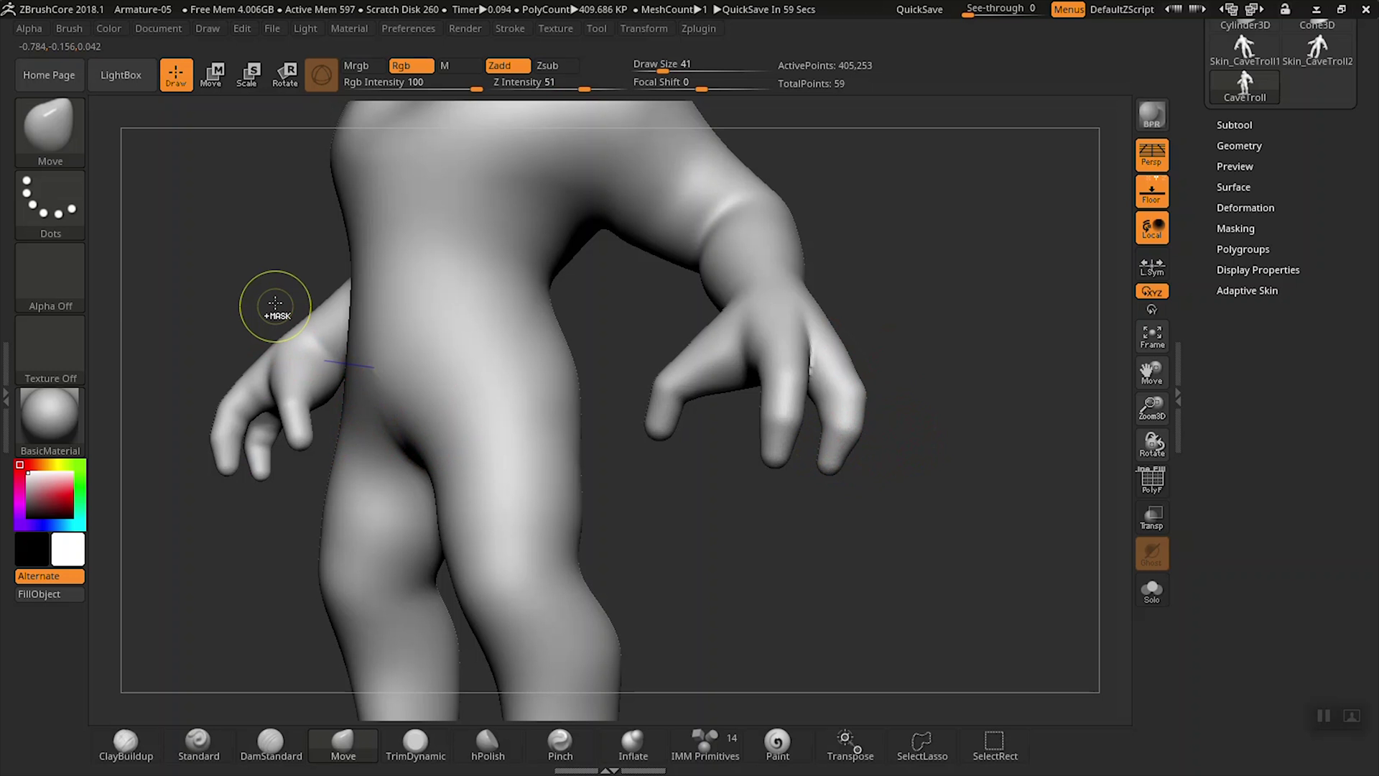
{"action": "key", "text": "ctrl"}
{"action": "mouse_move", "coordinate": [61, 144]}
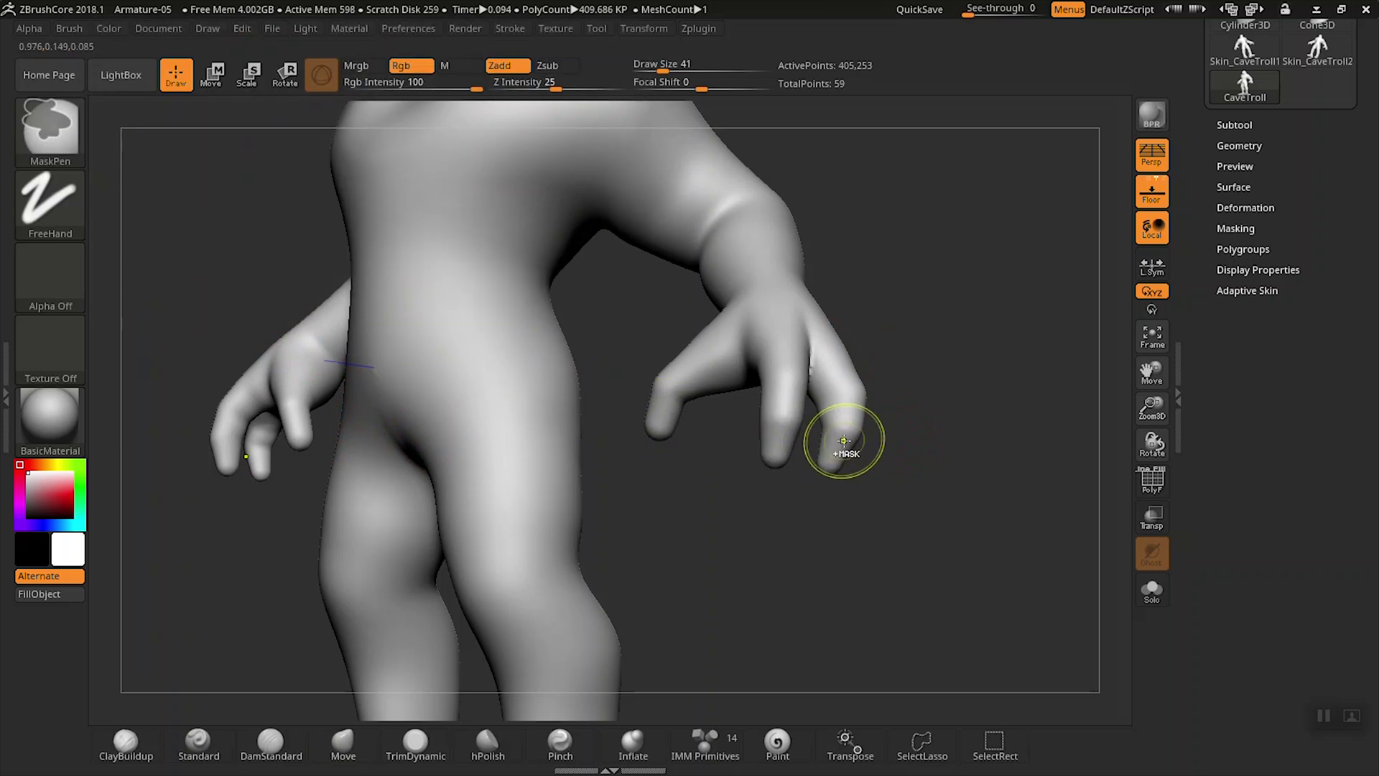
{"action": "key", "text": "ctrl"}
{"action": "mouse_move", "coordinate": [838, 455]}
{"action": "left_mouse_down", "text": "ctrl"}
{"action": "mouse_move", "coordinate": [842, 384]}
{"action": "mouse_move", "coordinate": [830, 469]}
{"action": "left_mouse_up", "text": "ctrl"}
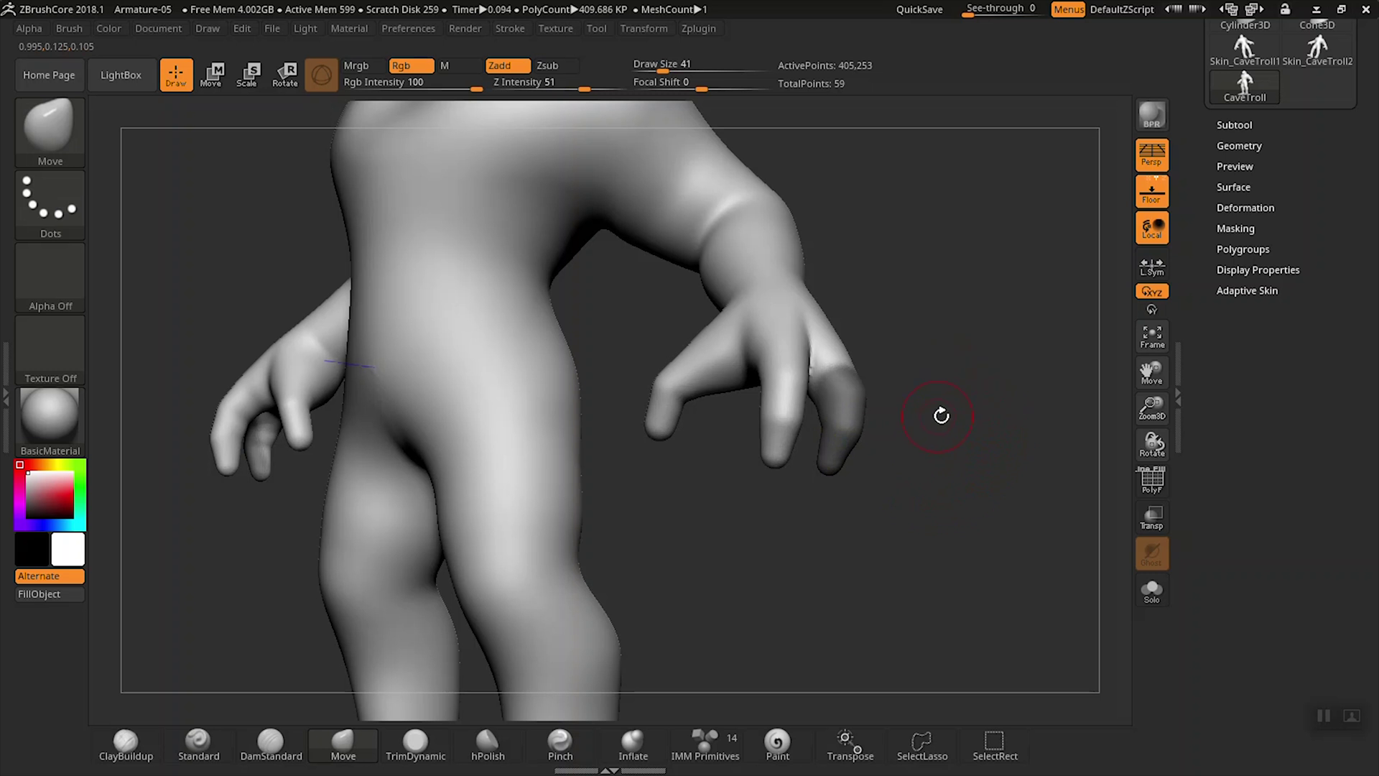
Invert the mask so only the outer finger stays editable and the rest of the body is protected
{"action": "left_click_drag", "start_coordinate": [1198, 127], "coordinate": [1201, 324]}
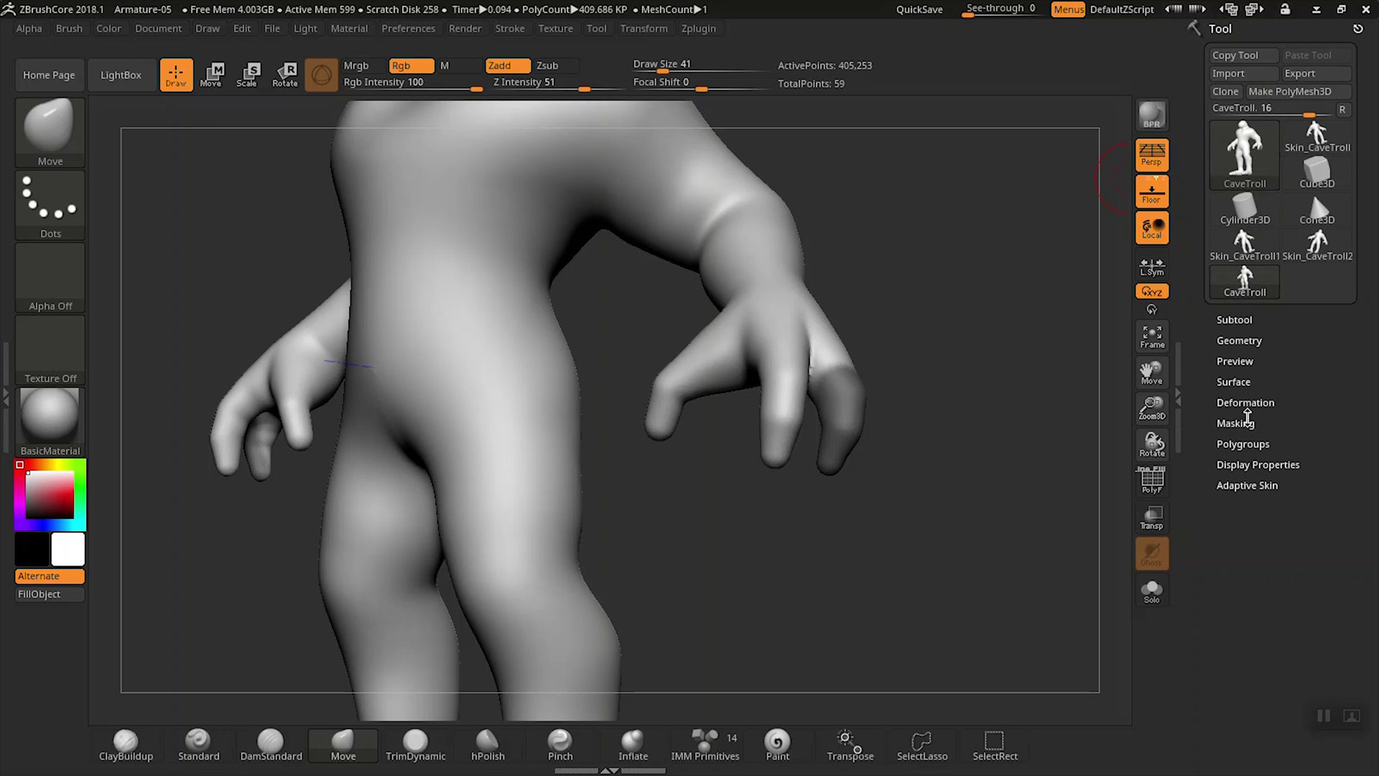
{"action": "left_click", "coordinate": [1237, 423]}
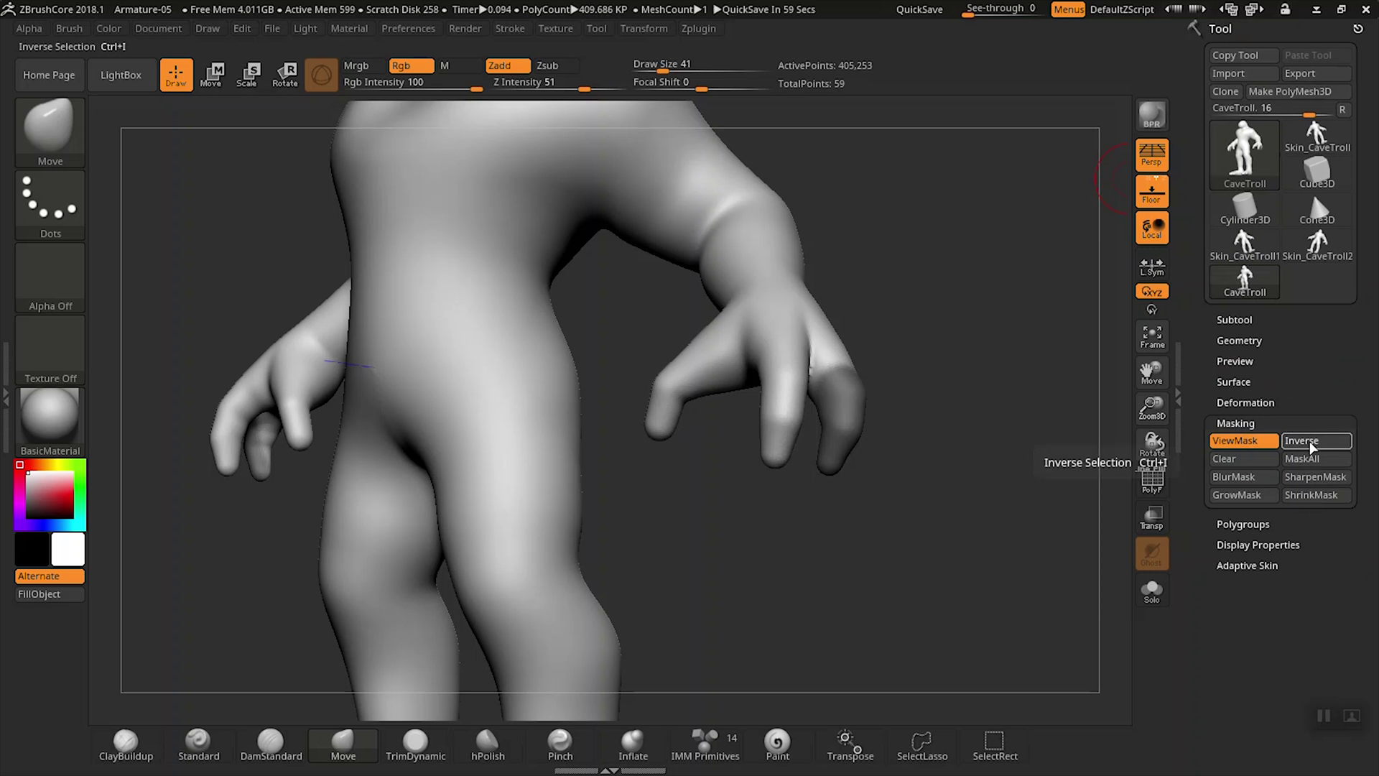
{"action": "left_click", "coordinate": [1311, 441]}
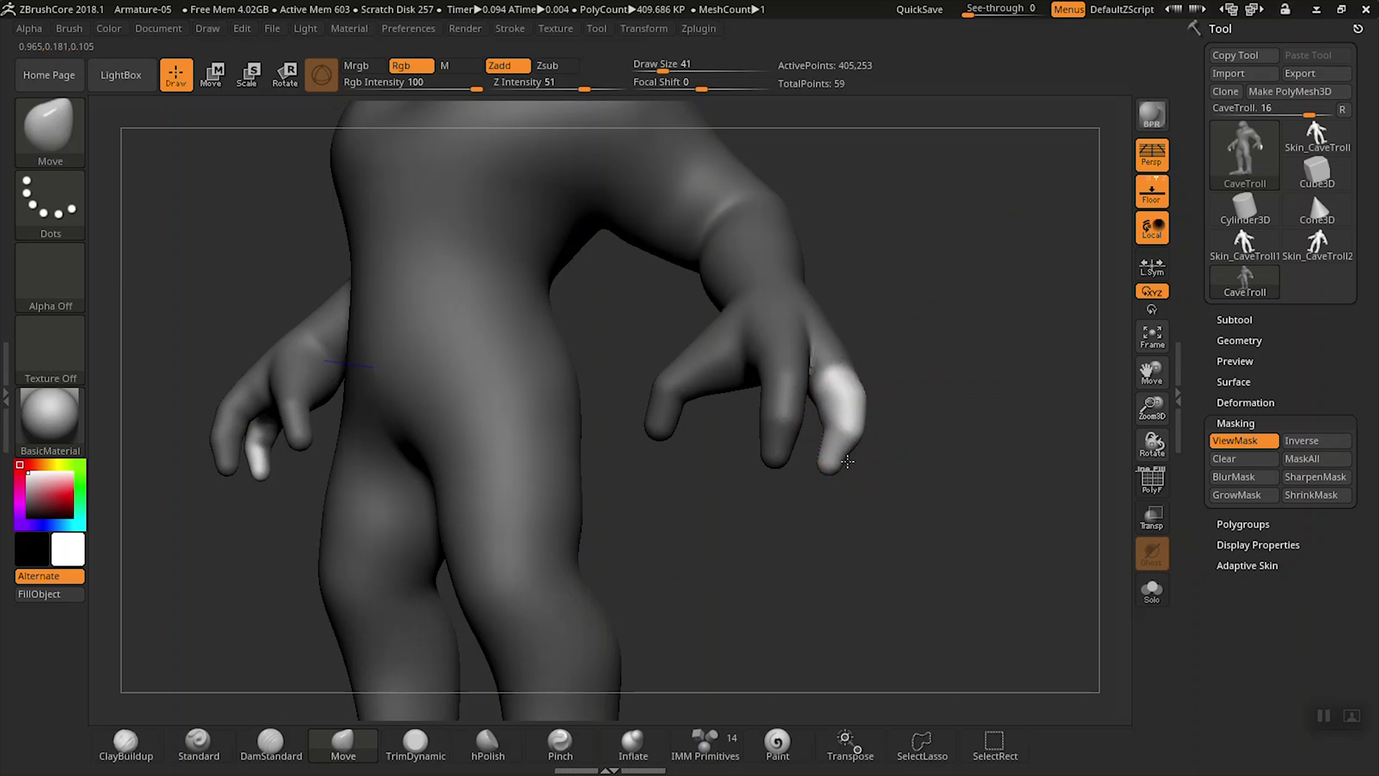
{"action": "mouse_move", "coordinate": [920, 400]}
{"action": "left_mouse_down"}
{"action": "mouse_move", "coordinate": [897, 405]}
{"action": "mouse_move", "coordinate": [943, 434]}
{"action": "left_mouse_up"}
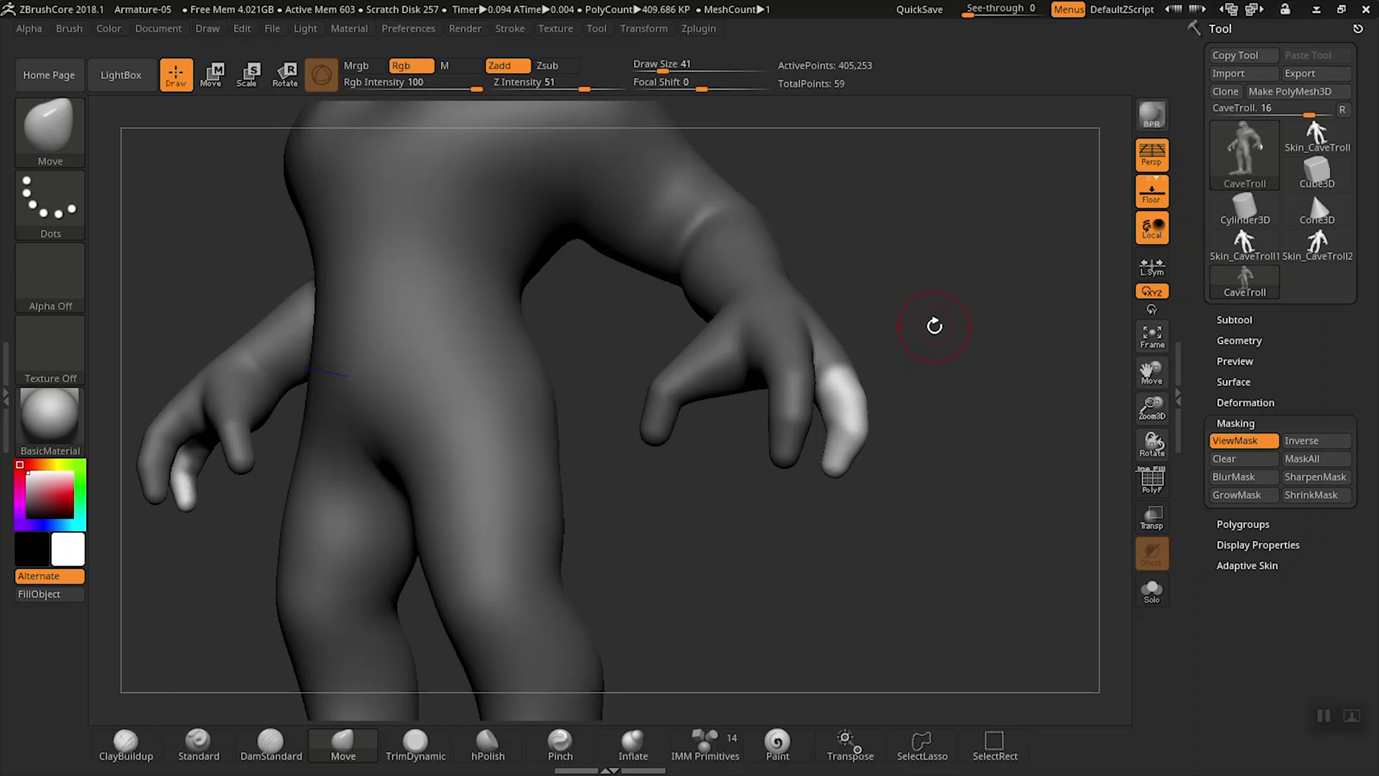
Clear the mask from the whole troll and bring the full figure into view
{"action": "left_click_drag", "start_coordinate": [918, 320], "coordinate": [972, 369], "text": "ctrl"}
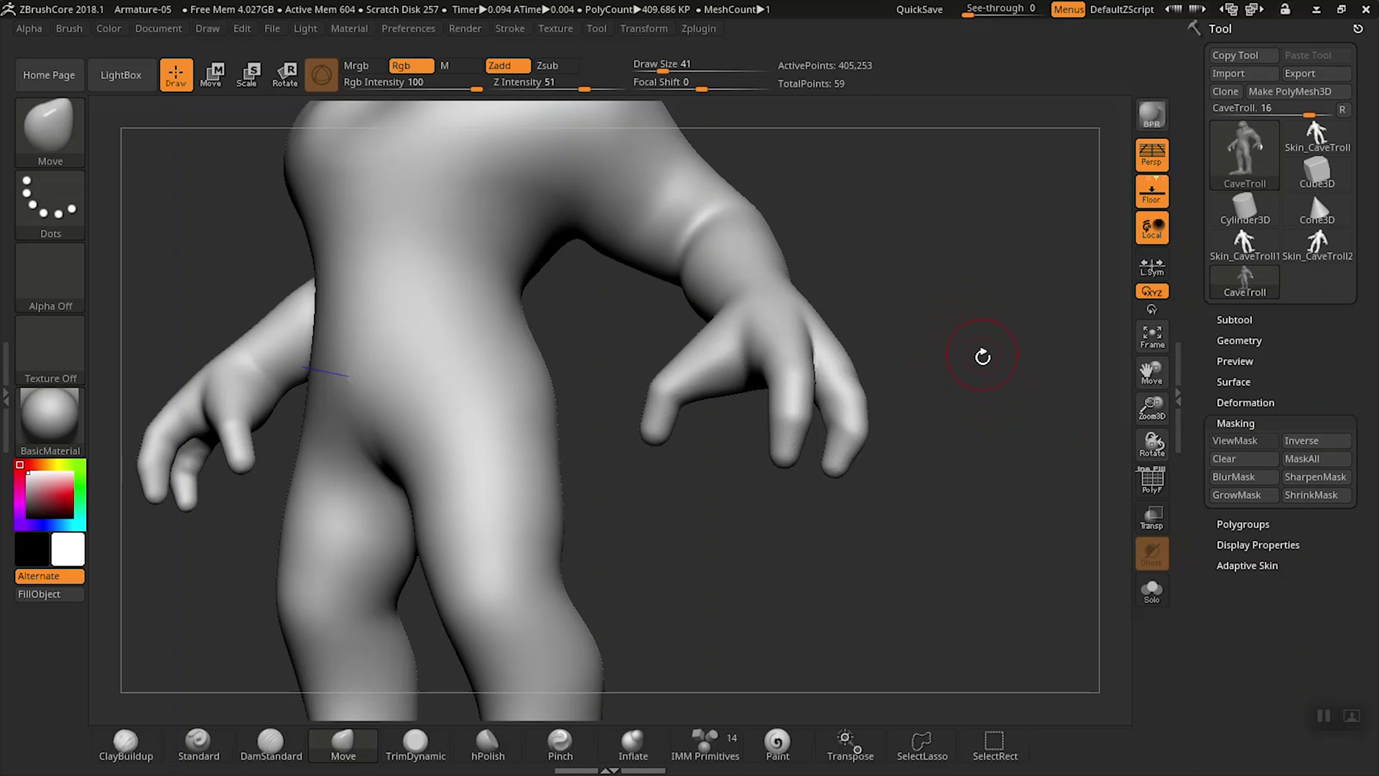
{"action": "mouse_move", "coordinate": [966, 381]}
{"action": "left_mouse_down"}
{"action": "mouse_move", "coordinate": [964, 421]}
{"action": "mouse_move", "coordinate": [933, 400]}
{"action": "mouse_move", "coordinate": [966, 403]}
{"action": "left_mouse_up"}
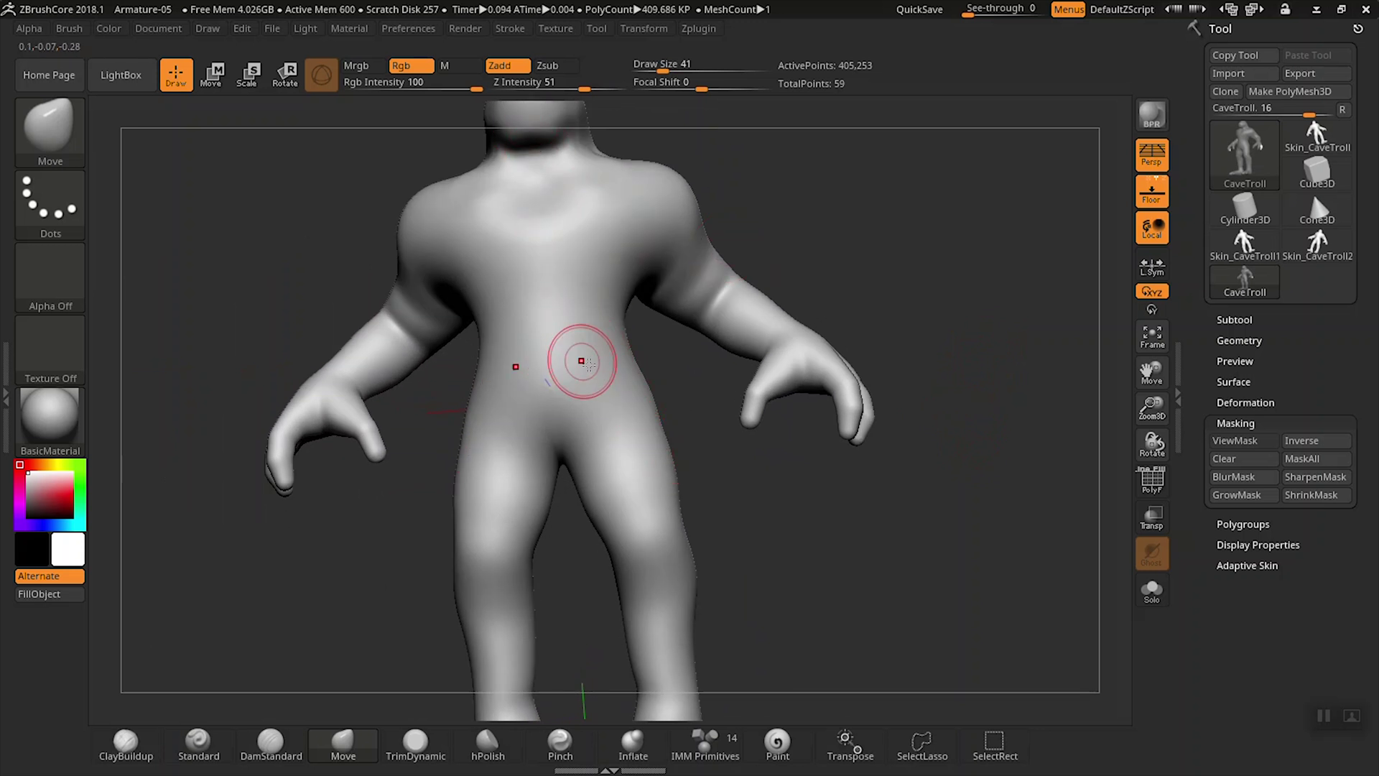
{"action": "mouse_move", "coordinate": [910, 471]}
{"action": "left_mouse_down"}
{"action": "mouse_move", "coordinate": [897, 451]}
{"action": "mouse_move", "coordinate": [934, 411]}
{"action": "mouse_move", "coordinate": [927, 249]}
{"action": "mouse_move", "coordinate": [913, 237]}
{"action": "left_mouse_up"}
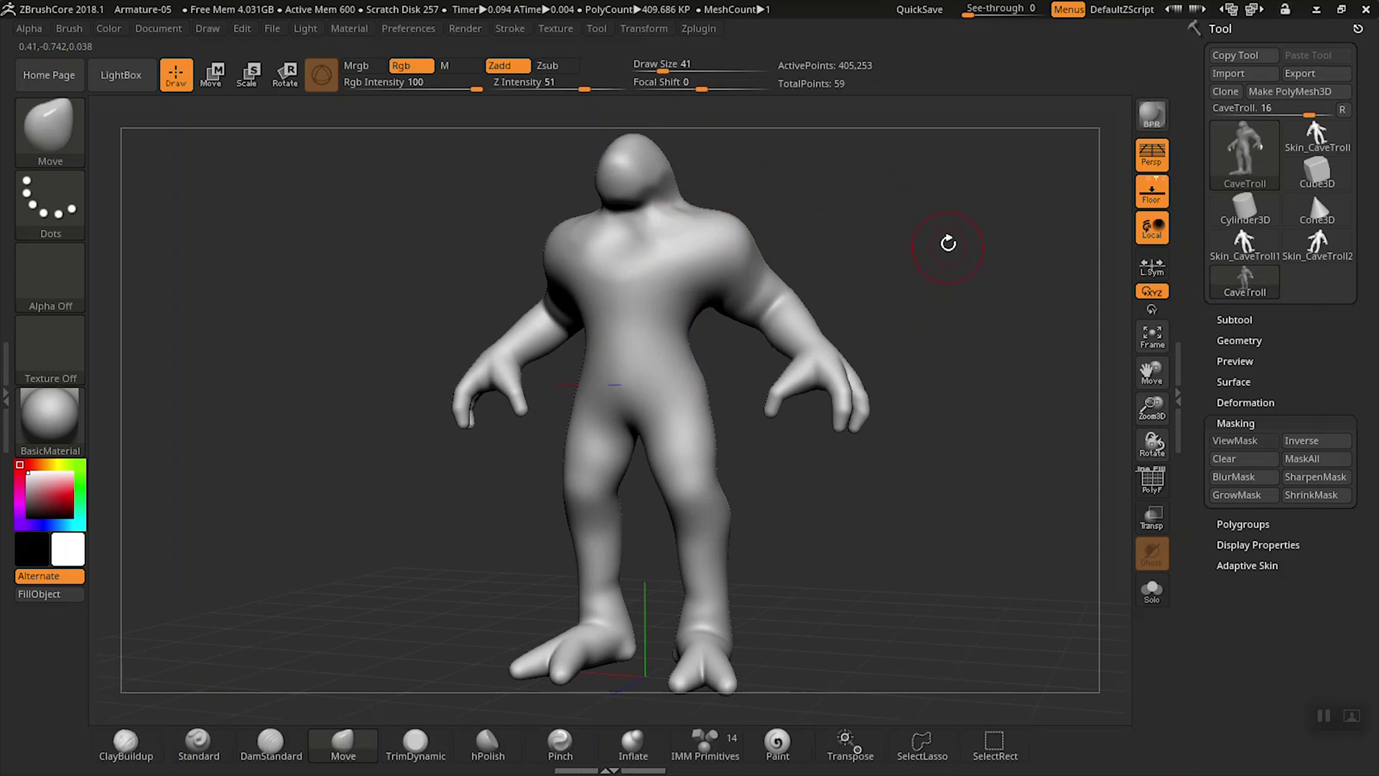
Isolate the troll's arms with a rectangular SelectRect selection around one arm, hiding the rest of the body
{"action": "key", "text": "ctrl+shift"}
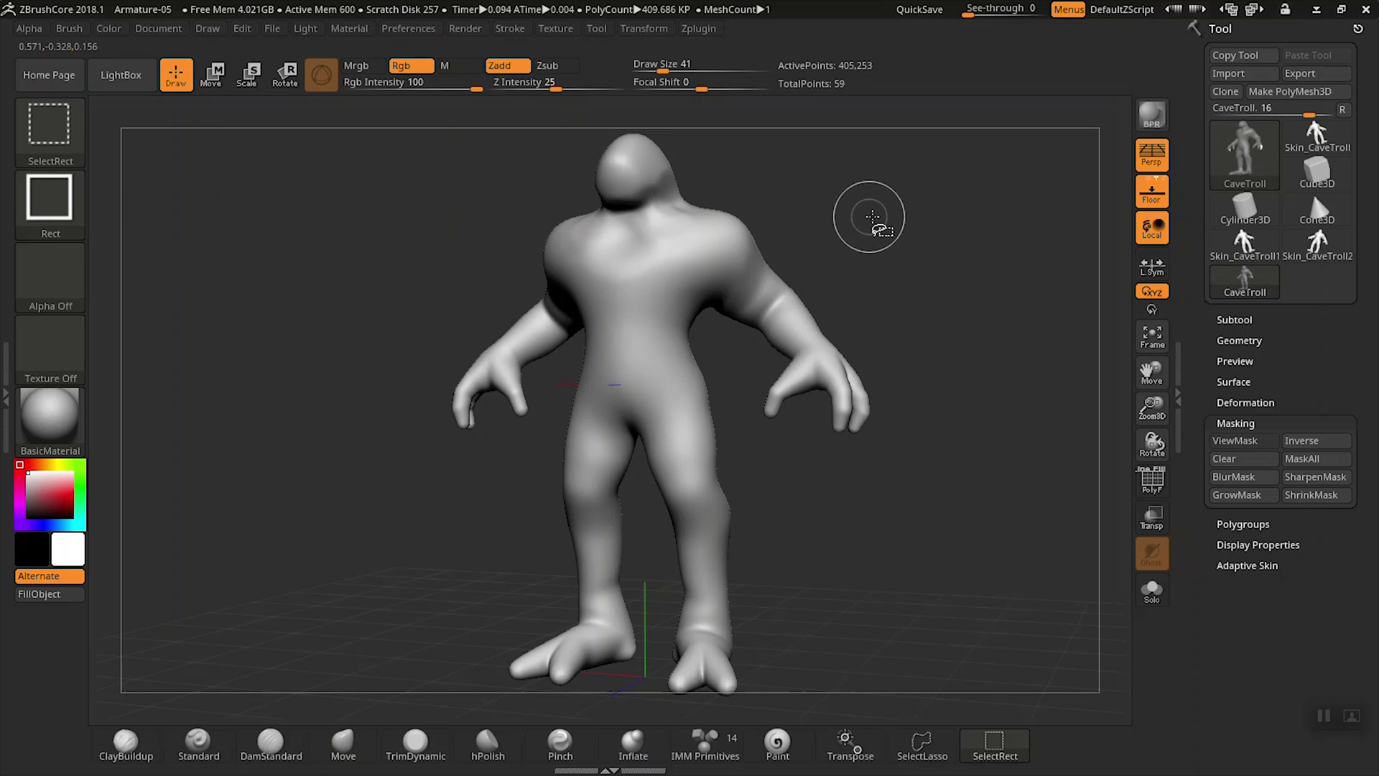
{"action": "mouse_move", "coordinate": [904, 231]}
{"action": "left_mouse_down", "text": "ctrl+shift"}
{"action": "mouse_move", "coordinate": [822, 369]}
{"action": "mouse_move", "coordinate": [728, 444]}
{"action": "left_mouse_up", "text": "ctrl+shift"}
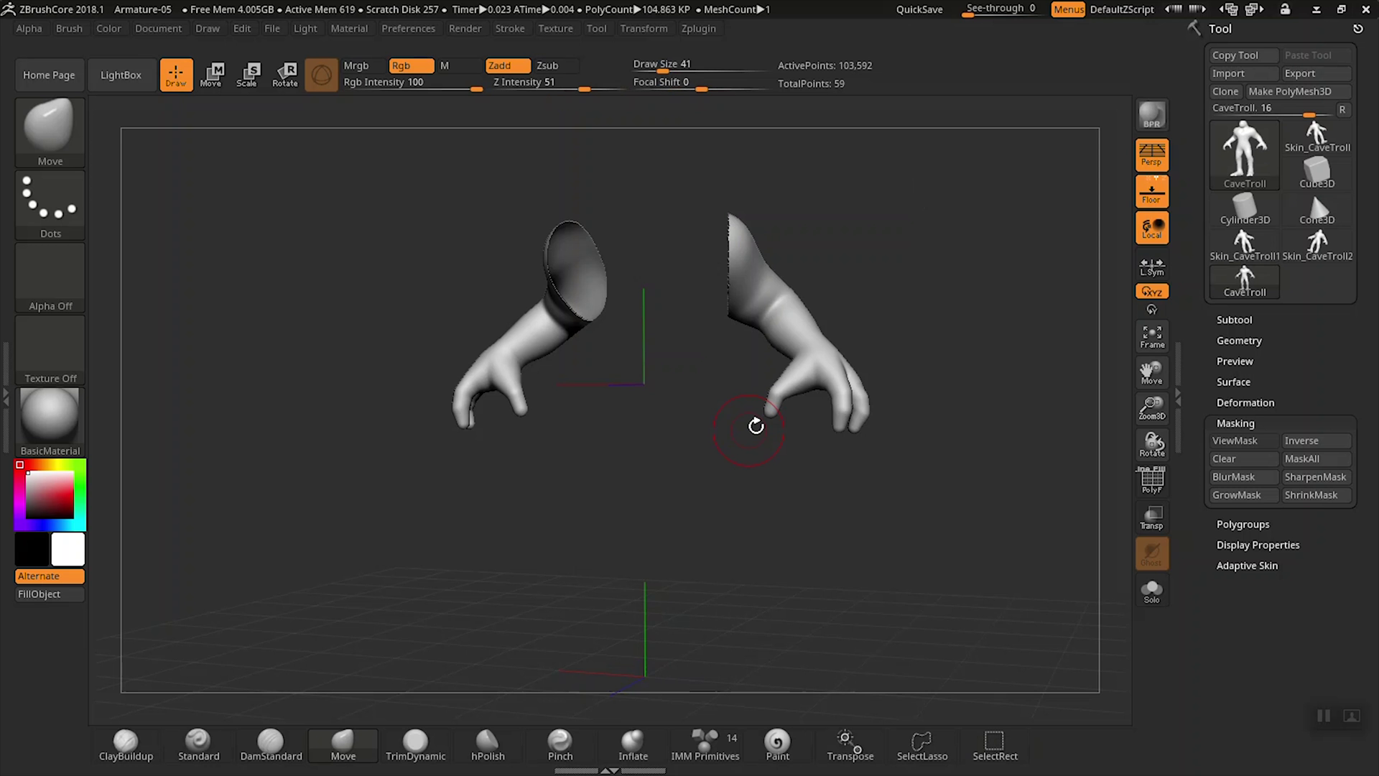
{"action": "left_click_drag", "start_coordinate": [884, 318], "coordinate": [948, 342], "text": "shift"}
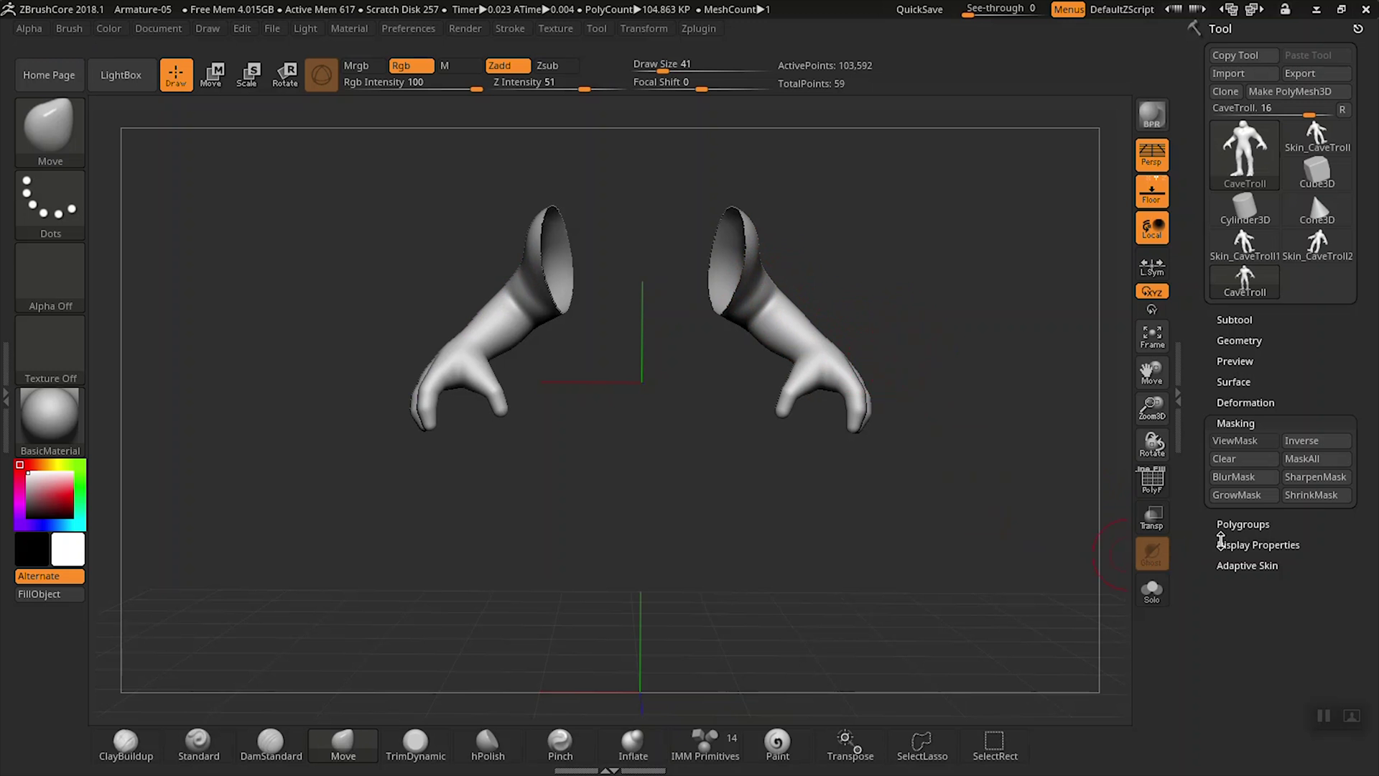
Switch double-sided display off, inspect the open ends of the isolated arms, and switch it back on
{"action": "left_click", "coordinate": [1308, 544]}
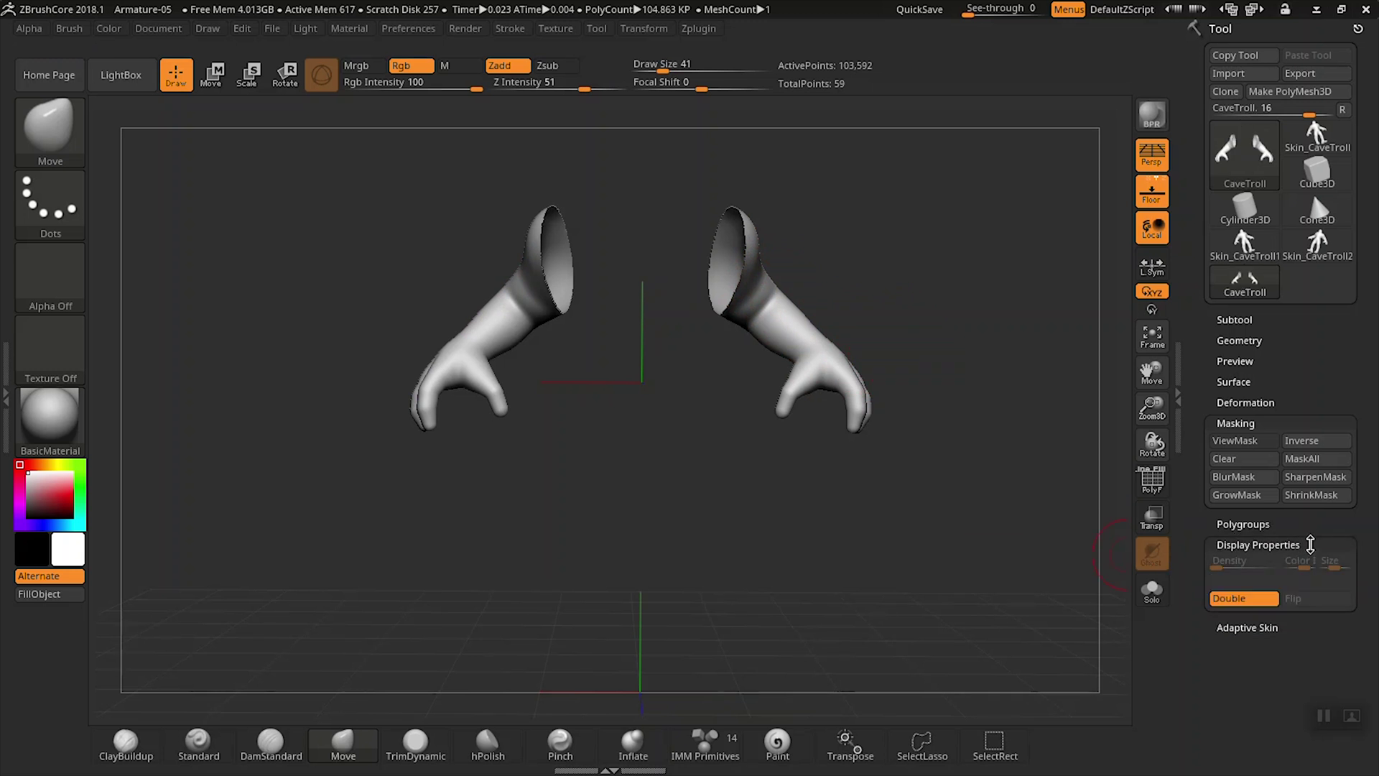
{"action": "left_click", "coordinate": [1243, 599]}
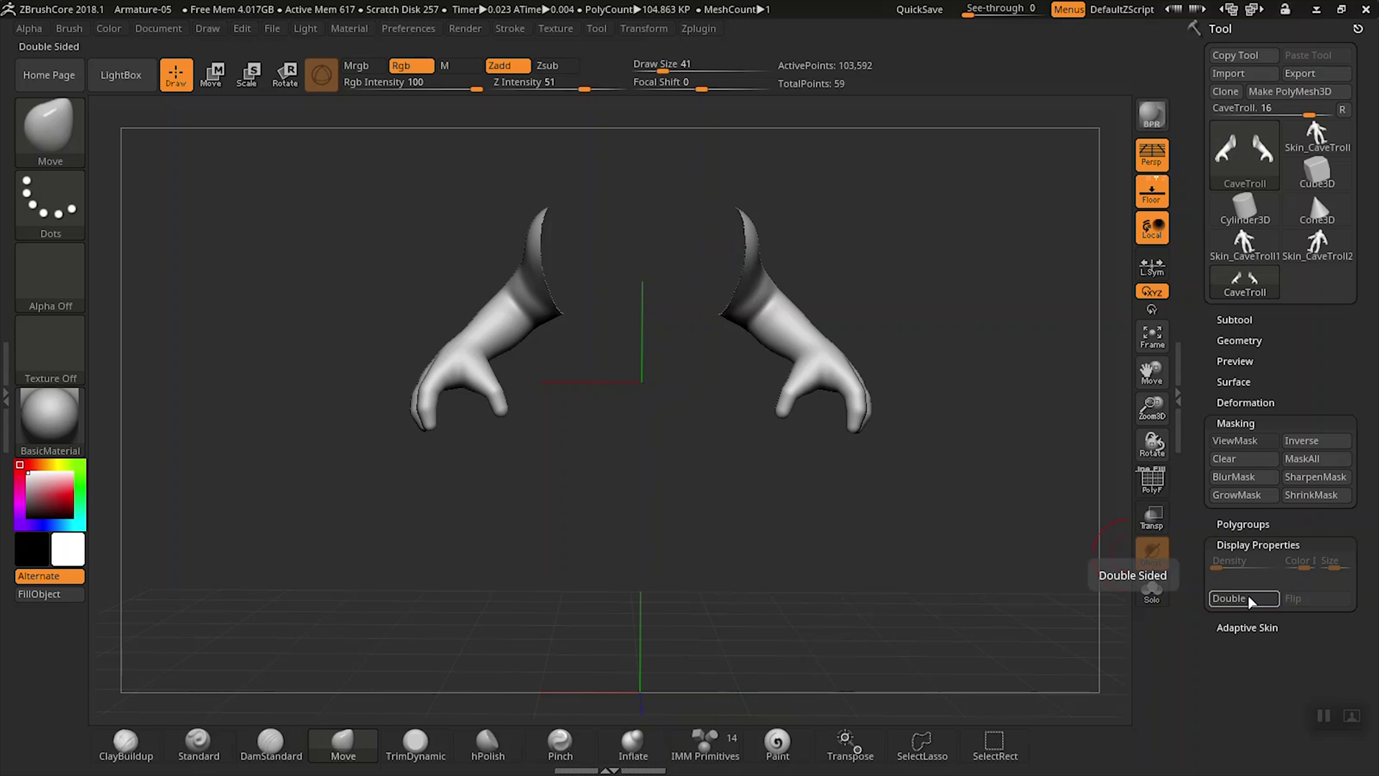
{"action": "left_click_drag", "start_coordinate": [762, 426], "coordinate": [791, 496]}
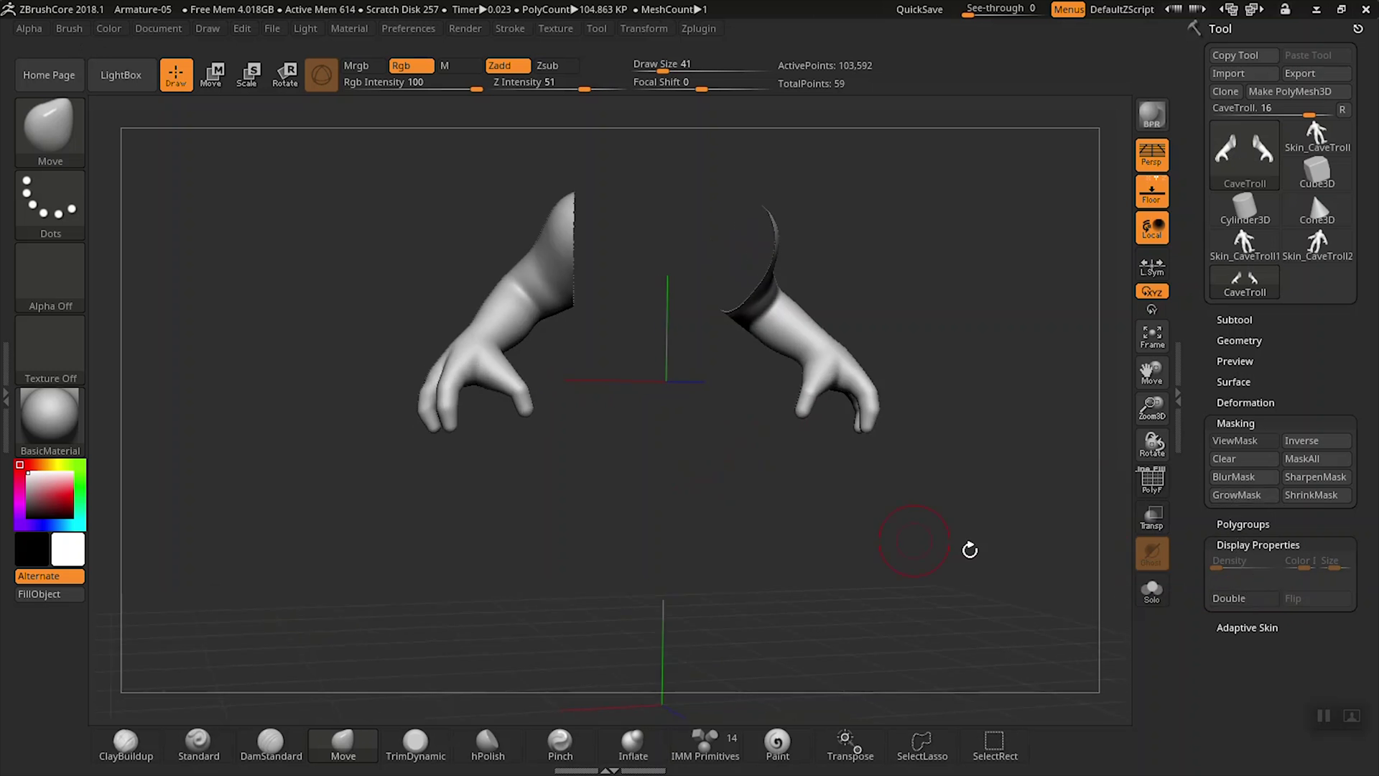
{"action": "left_click", "coordinate": [1232, 600]}
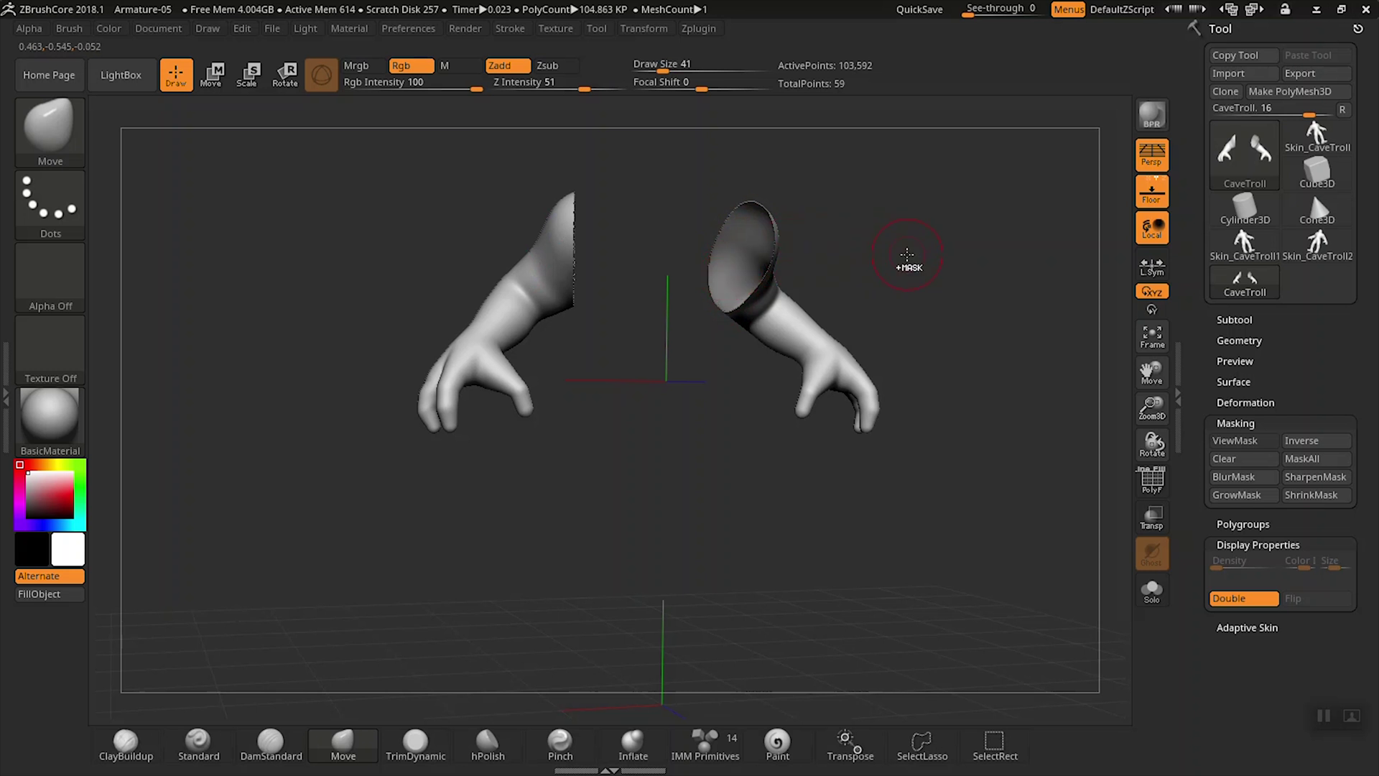
Invert the visibility to show the body without arms, and restore the whole figure
{"action": "left_click", "coordinate": [934, 262], "text": "ctrl+shift"}
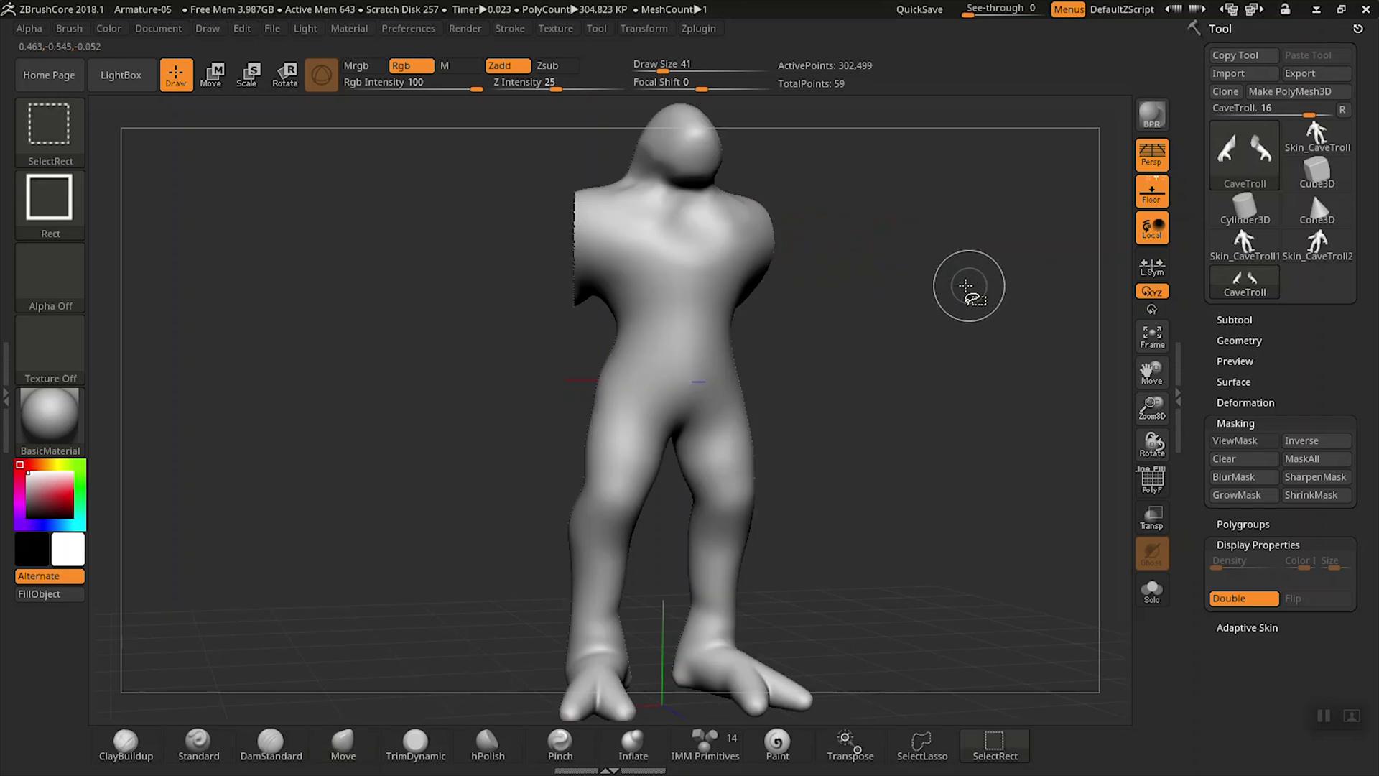
{"action": "mouse_move", "coordinate": [877, 338]}
{"action": "left_mouse_down"}
{"action": "mouse_move", "coordinate": [933, 339]}
{"action": "mouse_move", "coordinate": [810, 338]}
{"action": "mouse_move", "coordinate": [841, 313]}
{"action": "left_mouse_up"}
{"action": "key", "text": "ctrl+shift"}
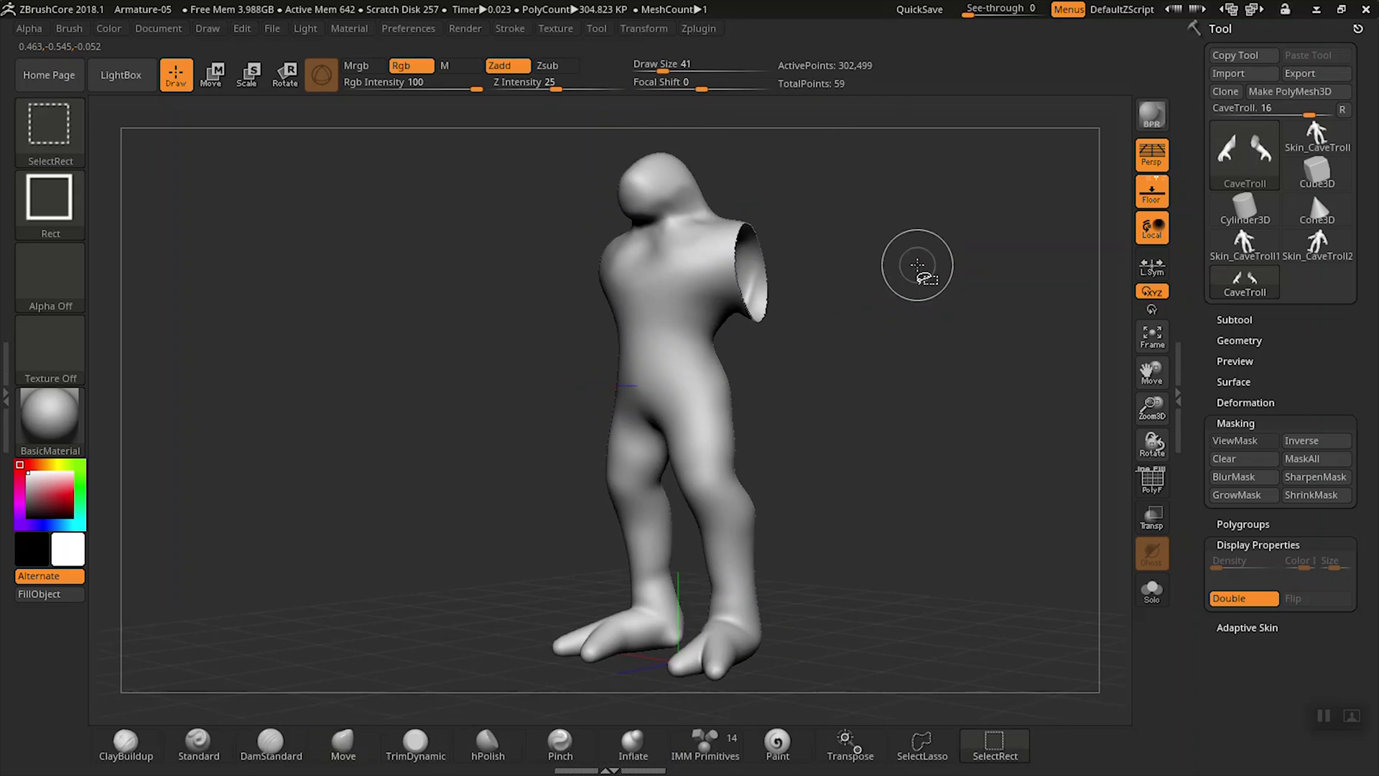
{"action": "left_click", "coordinate": [918, 265], "text": "ctrl+shift"}
{"action": "left_click_drag", "start_coordinate": [914, 268], "coordinate": [935, 261]}
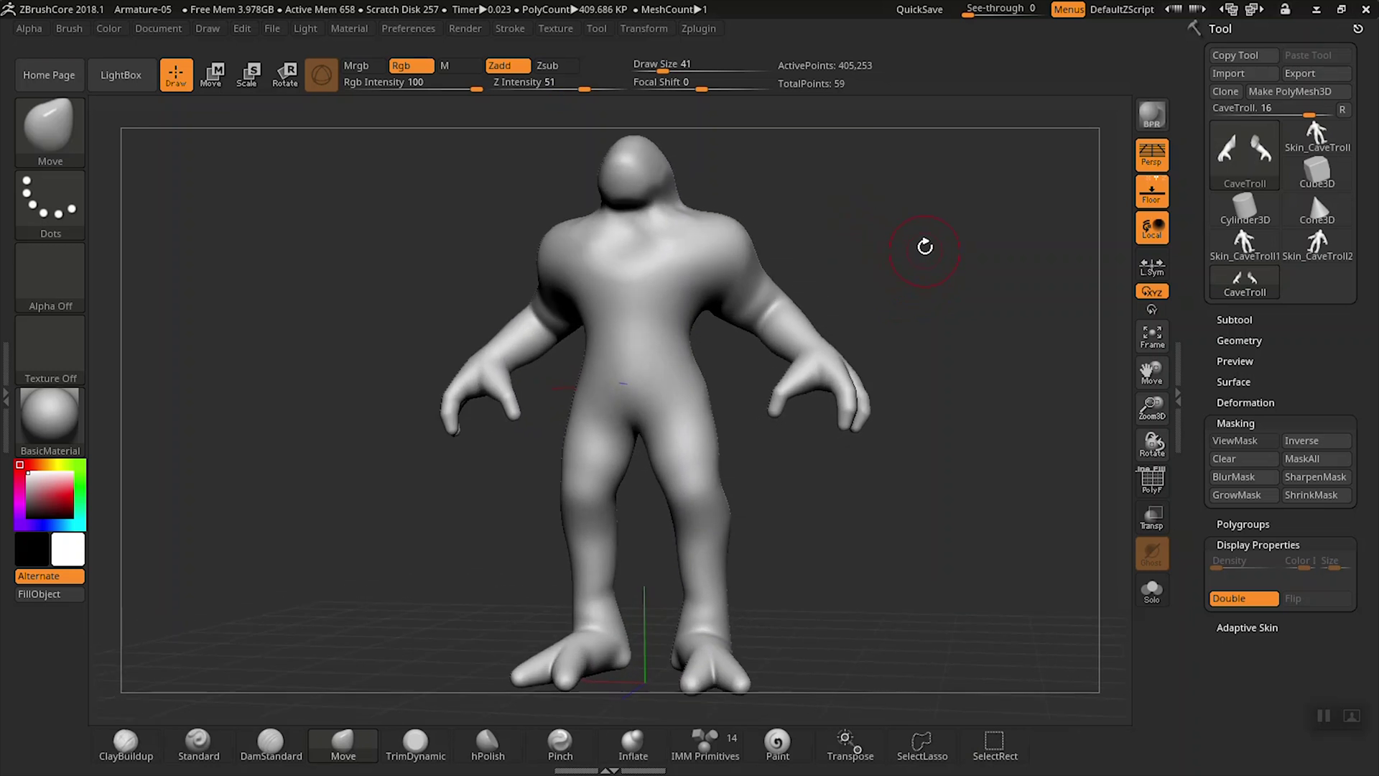
Hide the troll's arms with a rectangular hide selection over one arm, and make the complete model visible again
{"action": "key", "text": "ctrl+shift"}
{"action": "mouse_move", "coordinate": [938, 195]}
{"action": "left_mouse_down", "text": "ctrl+shift"}
{"action": "mouse_move", "coordinate": [817, 413]}
{"action": "mouse_move", "coordinate": [752, 452]}
{"action": "mouse_move", "coordinate": [720, 309]}
{"action": "mouse_move", "coordinate": [668, 308]}
{"action": "mouse_move", "coordinate": [606, 410]}
{"action": "mouse_move", "coordinate": [705, 502]}
{"action": "mouse_move", "coordinate": [741, 472]}
{"action": "mouse_move", "coordinate": [730, 449]}
{"action": "mouse_move", "coordinate": [730, 468]}
{"action": "mouse_move", "coordinate": [758, 470]}
{"action": "left_mouse_up", "text": "ctrl+shift"}
{"action": "mouse_move", "coordinate": [737, 429]}
{"action": "left_mouse_down", "text": "ctrl+shift"}
{"action": "mouse_move", "coordinate": [738, 449]}
{"action": "mouse_move", "coordinate": [869, 449]}
{"action": "mouse_move", "coordinate": [745, 449]}
{"action": "left_mouse_up", "text": "ctrl+shift"}
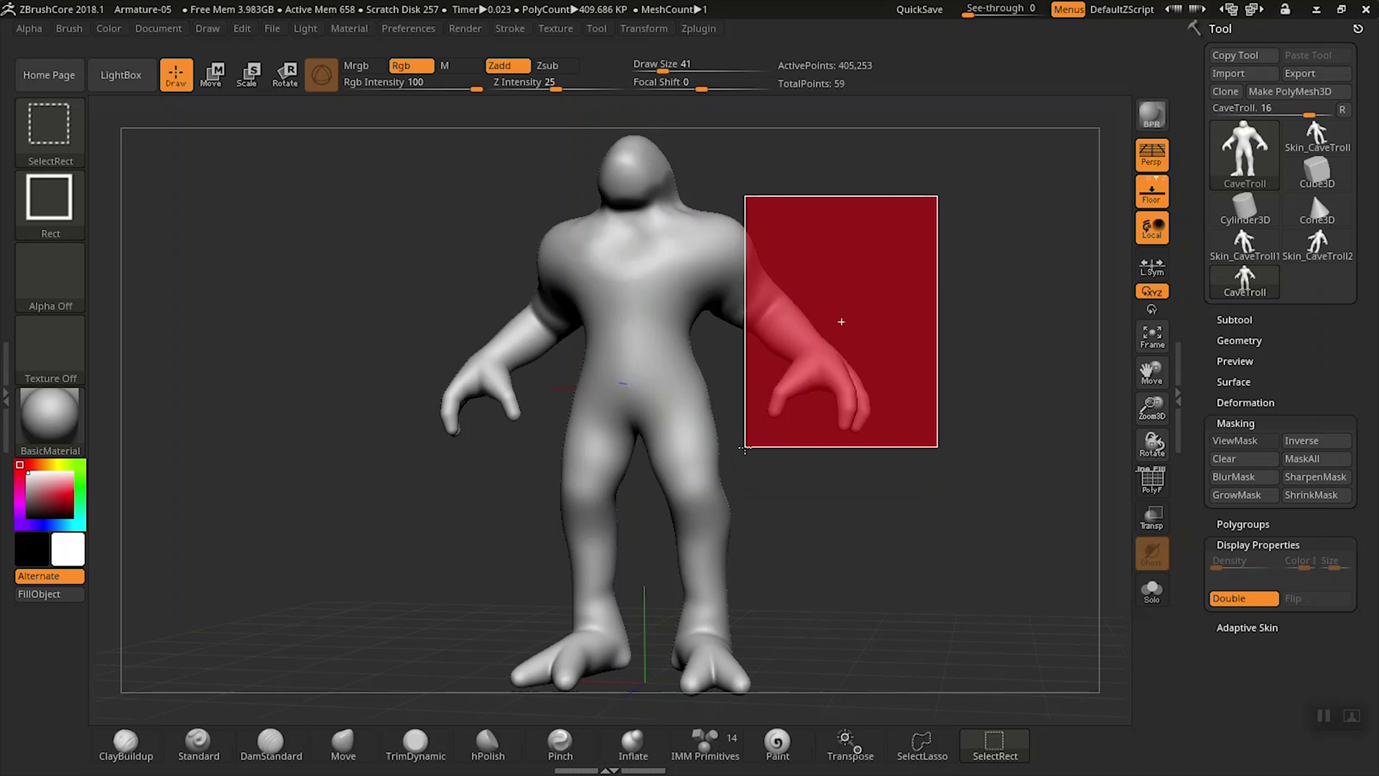
{"action": "left_click_drag", "start_coordinate": [744, 446], "coordinate": [745, 445], "text": "ctrl+alt+shift"}
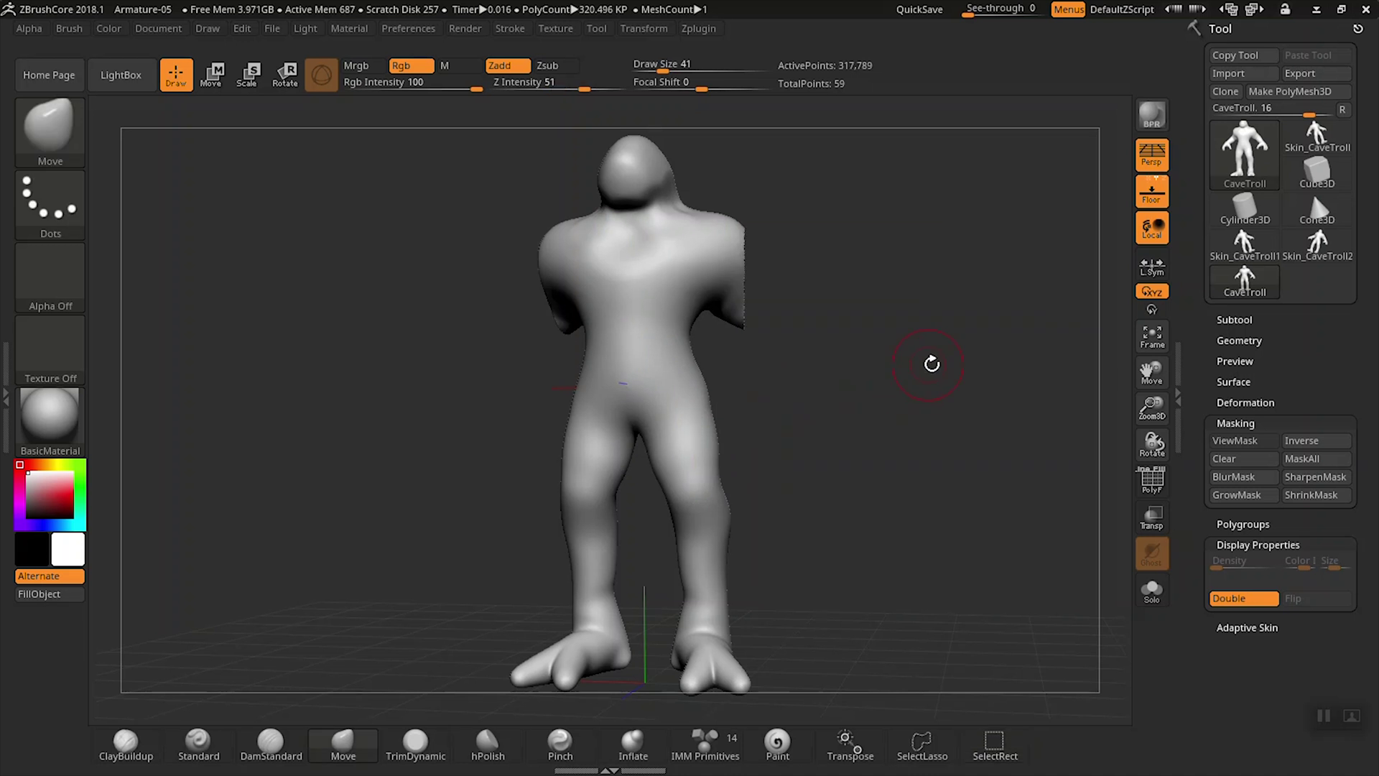
{"action": "mouse_move", "coordinate": [942, 362]}
{"action": "left_mouse_down"}
{"action": "mouse_move", "coordinate": [902, 378]}
{"action": "mouse_move", "coordinate": [962, 365]}
{"action": "mouse_move", "coordinate": [946, 364]}
{"action": "left_mouse_up"}
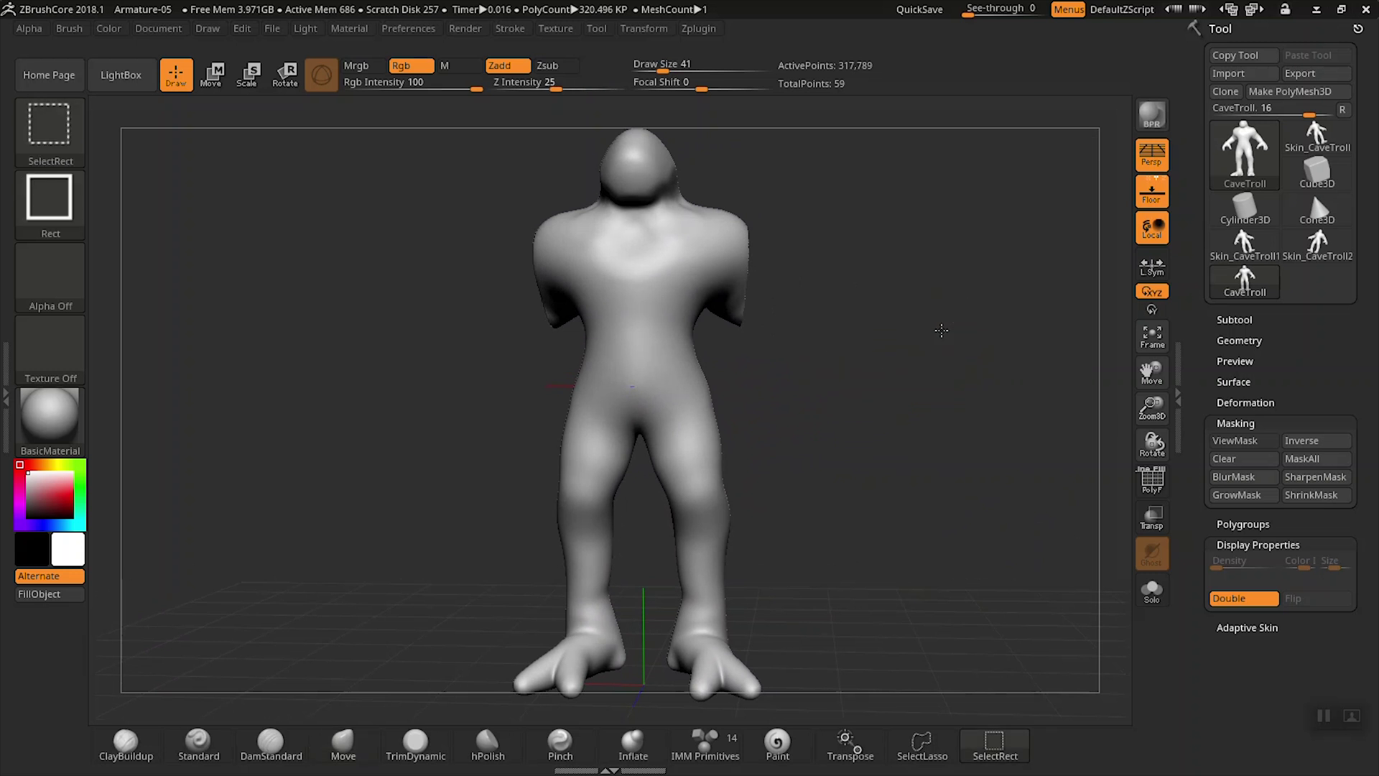
{"action": "left_click", "coordinate": [958, 338], "text": "ctrl+shift"}
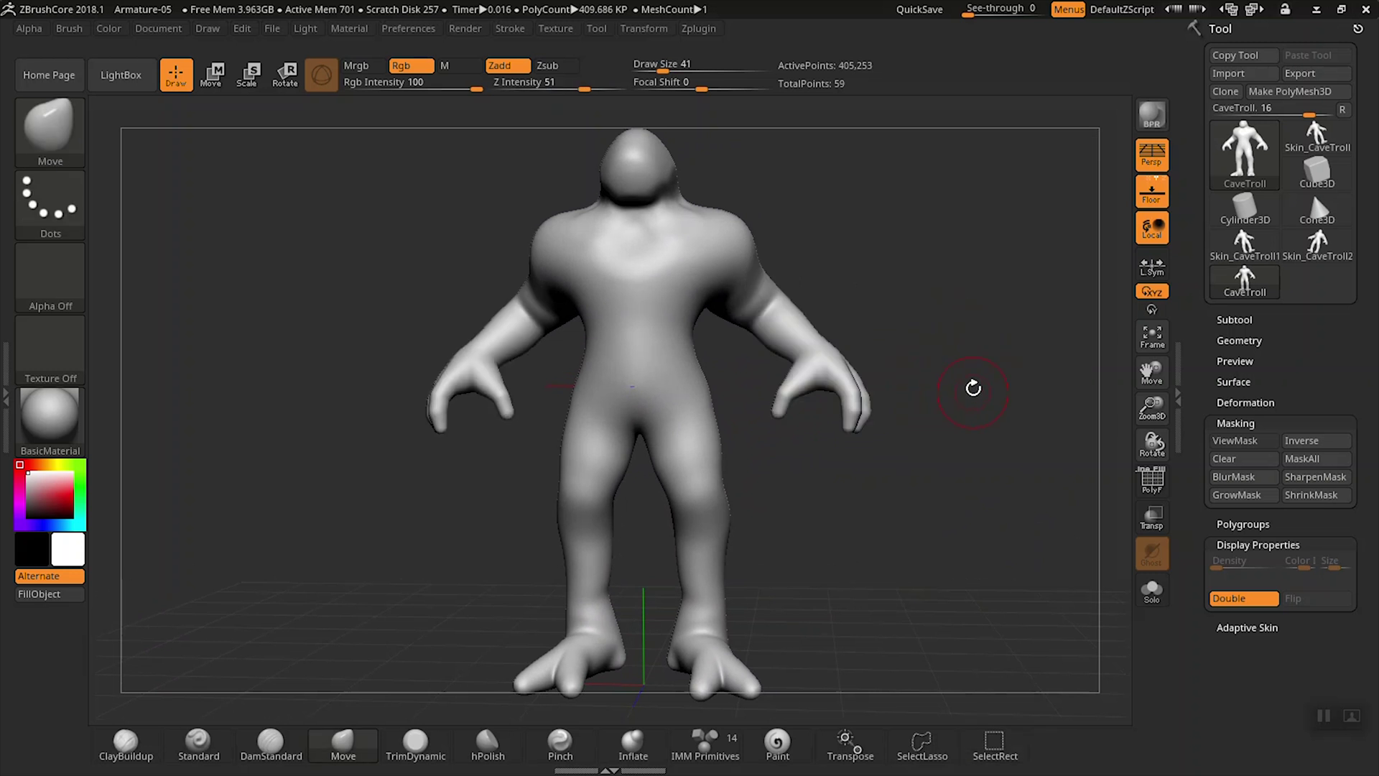